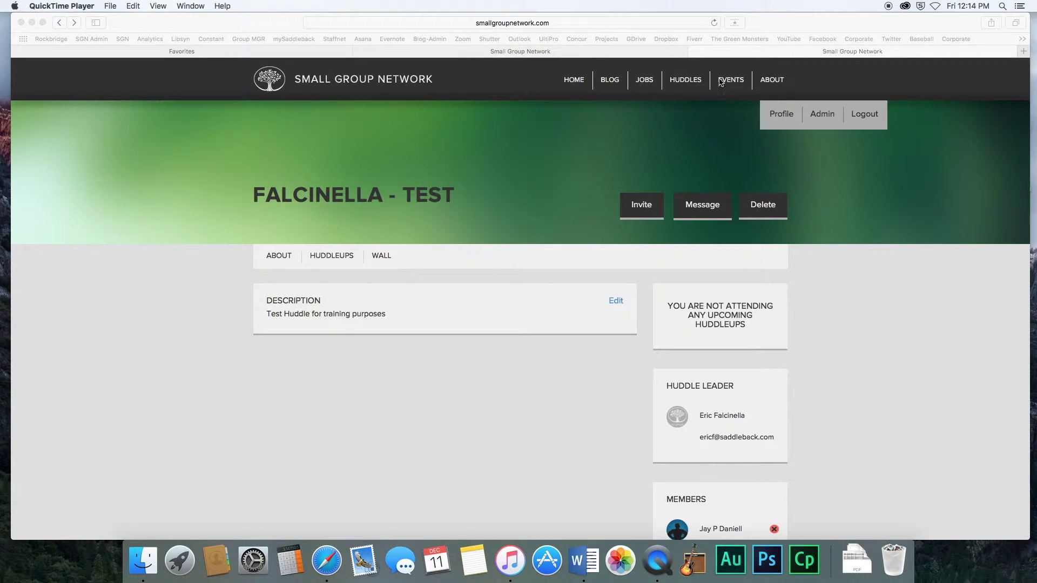
Open the test huddle listed under California in the Huddles directory.
{"action": "left_click", "coordinate": [696, 83]}
{"action": "left_click", "coordinate": [696, 83]}
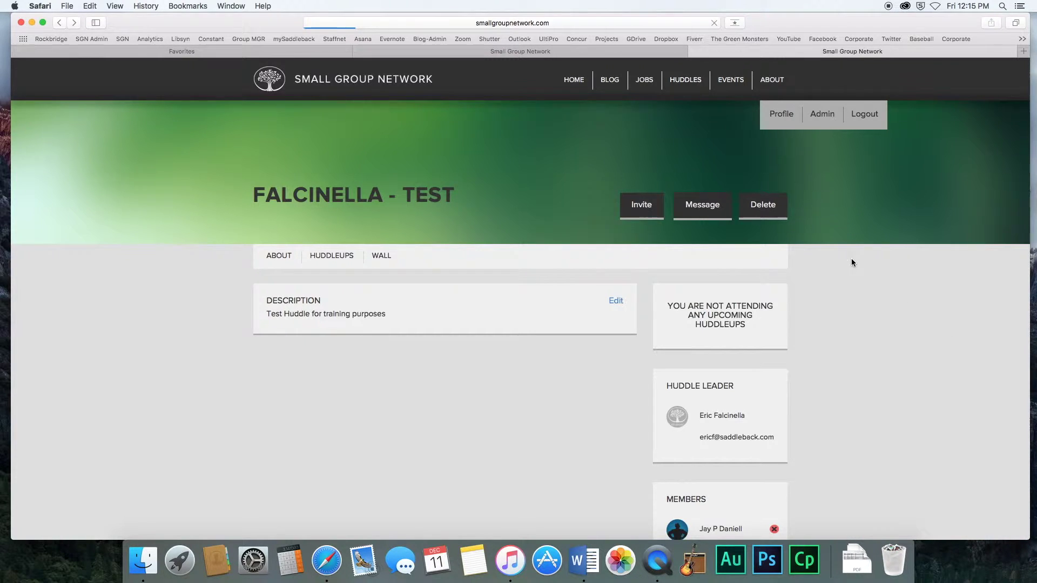
{"action": "scroll", "coordinate": [871, 309], "scroll_direction": "down", "scroll_amount": 12}
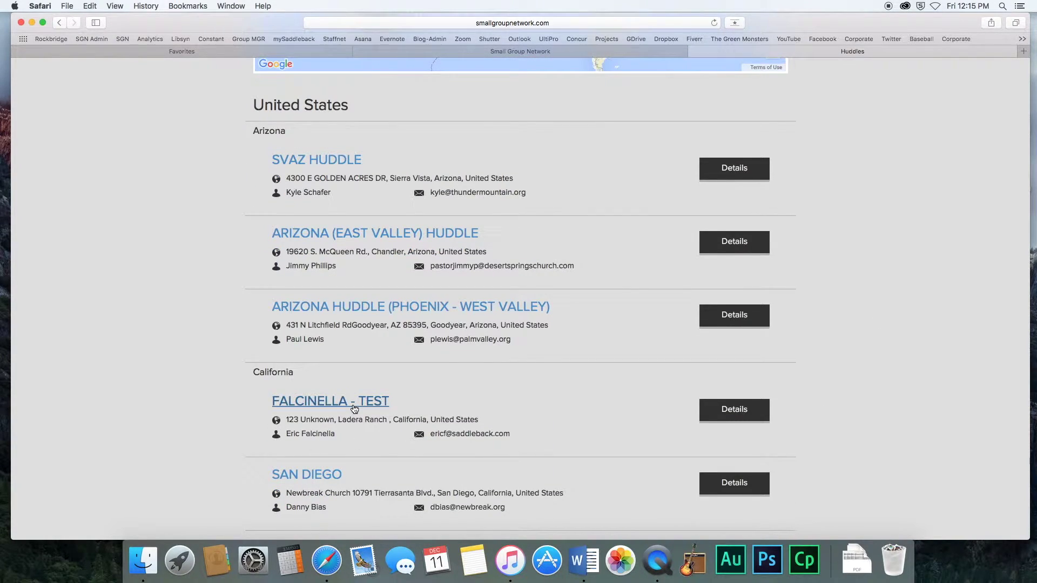
{"action": "left_click", "coordinate": [354, 409]}
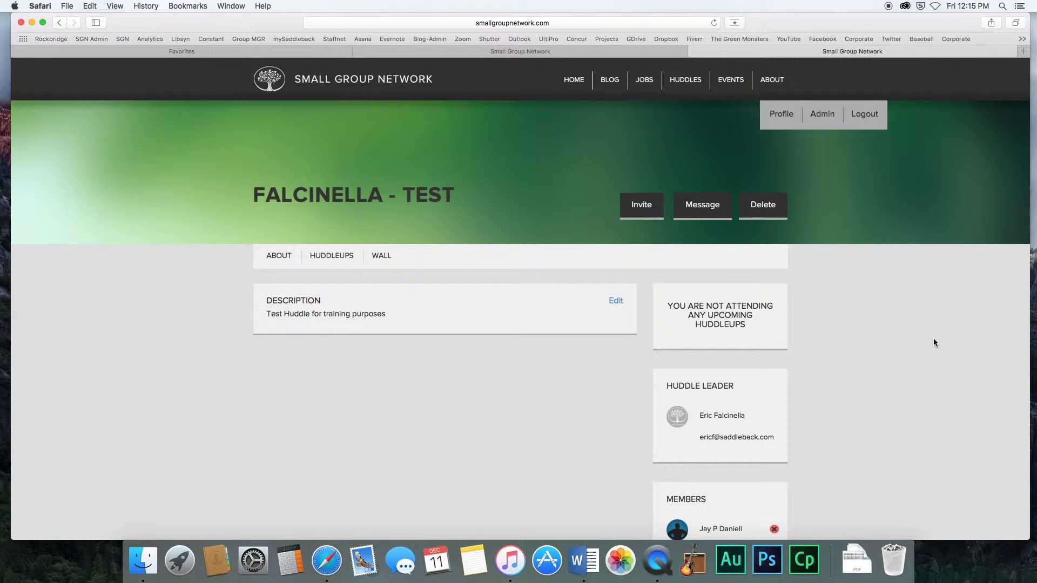
Review the huddle's About, HuddleUps and Wall sections, along with its leader and member lists.
{"action": "scroll", "coordinate": [896, 401], "scroll_direction": "down", "scroll_amount": 2}
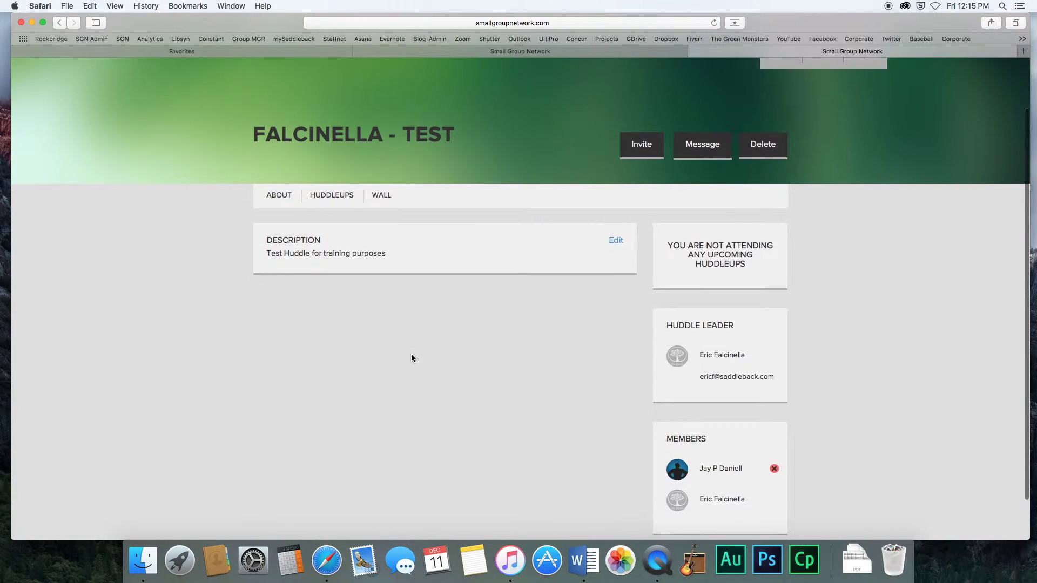
{"action": "left_click", "coordinate": [271, 199]}
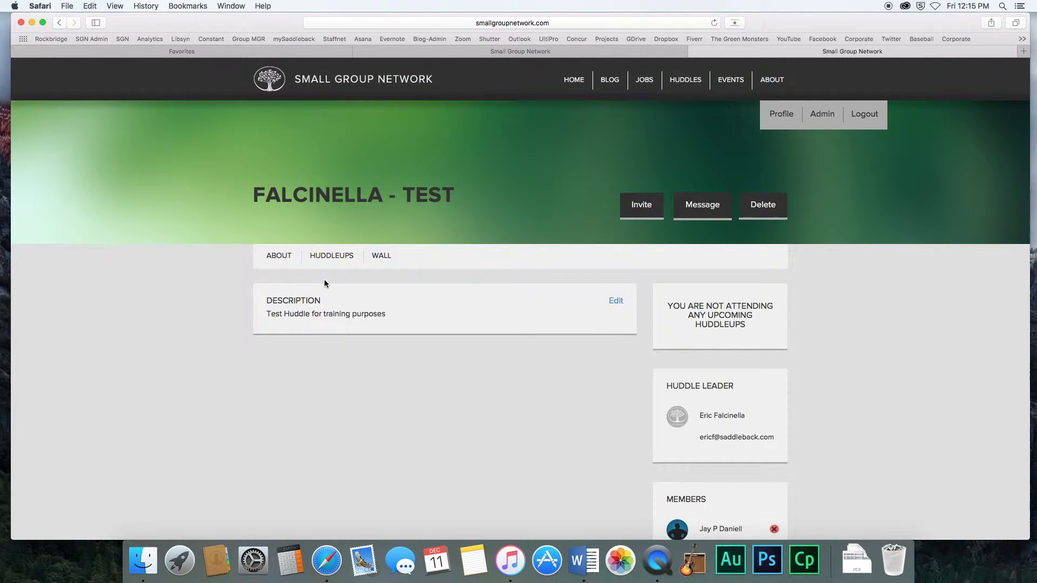
{"action": "left_click", "coordinate": [329, 256]}
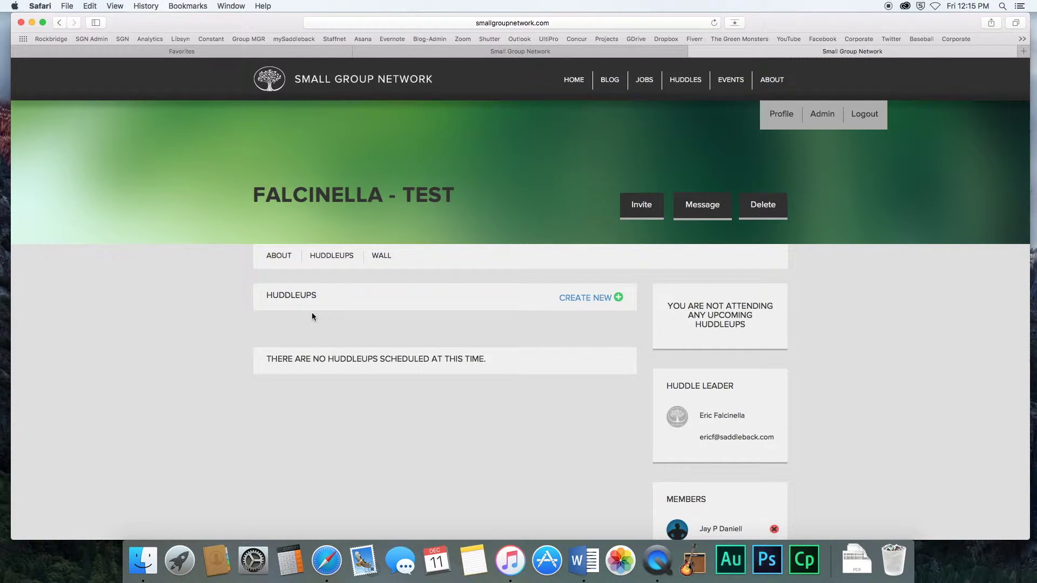
{"action": "left_click", "coordinate": [382, 256]}
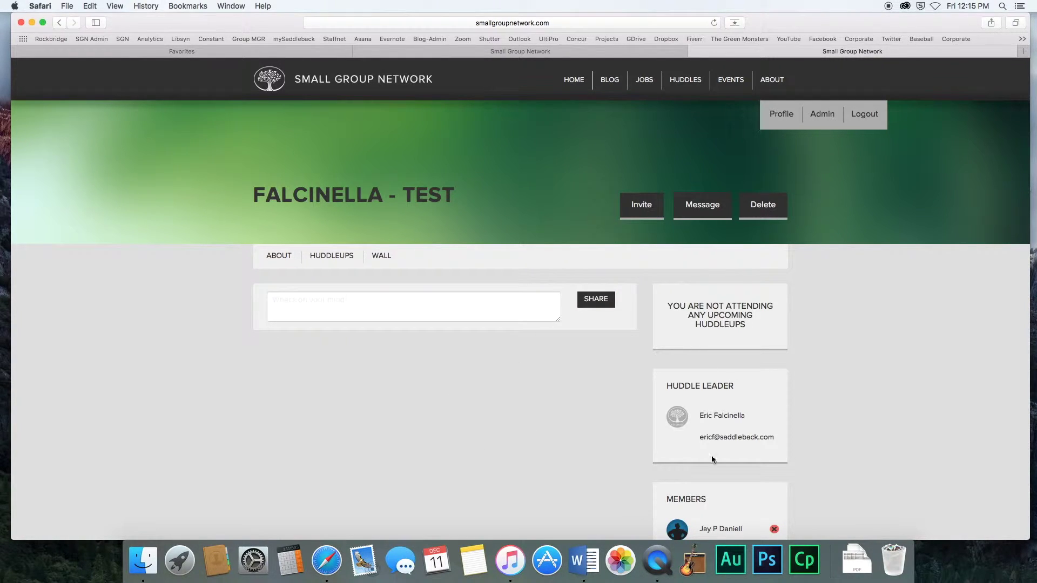
{"action": "scroll", "coordinate": [854, 454], "scroll_direction": "down", "scroll_amount": 3}
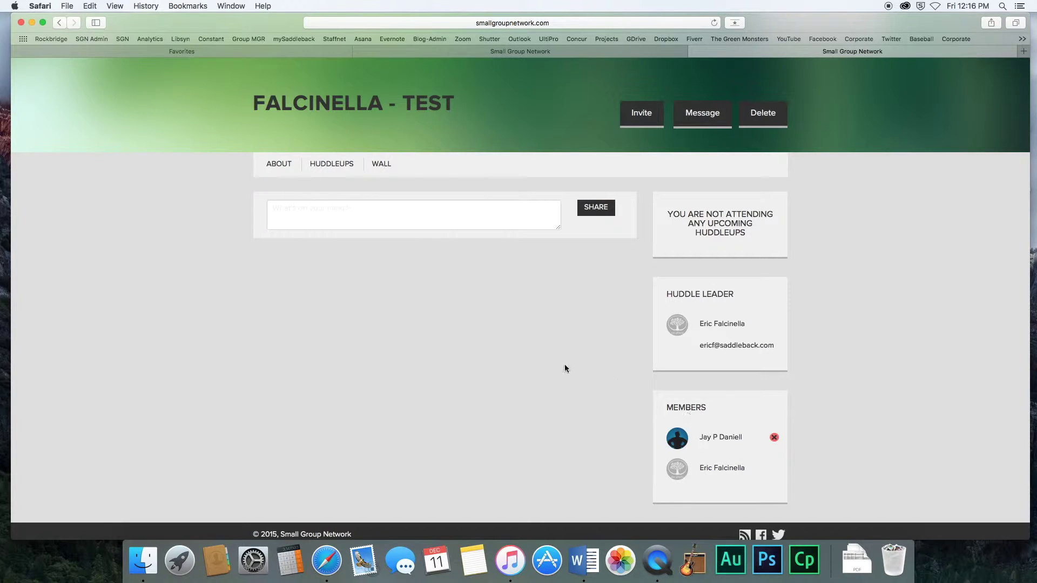
{"action": "scroll", "coordinate": [564, 365], "scroll_direction": "up", "scroll_amount": 3}
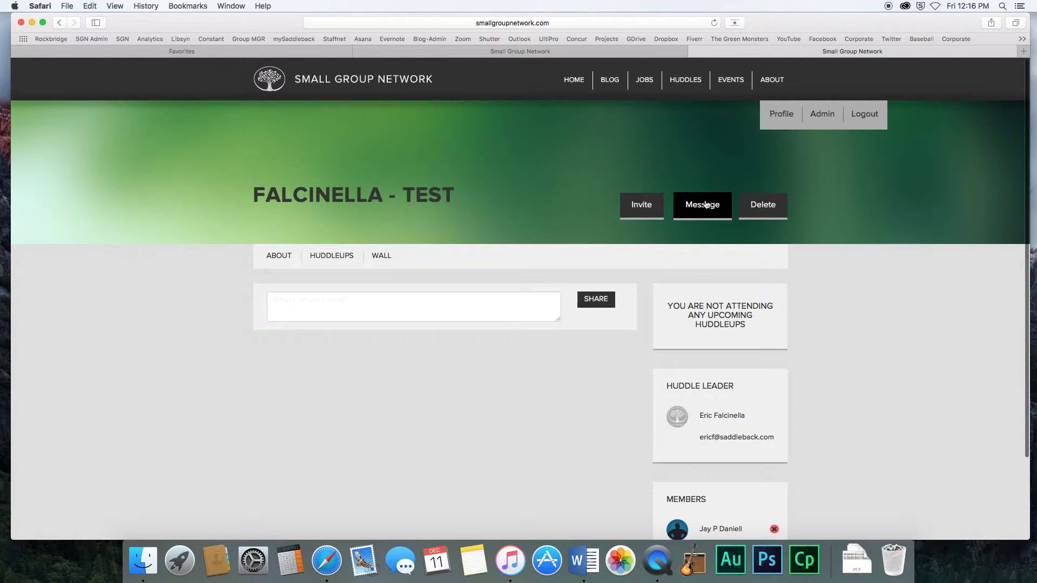
{"action": "scroll", "coordinate": [855, 293], "scroll_direction": "down", "scroll_amount": 3}
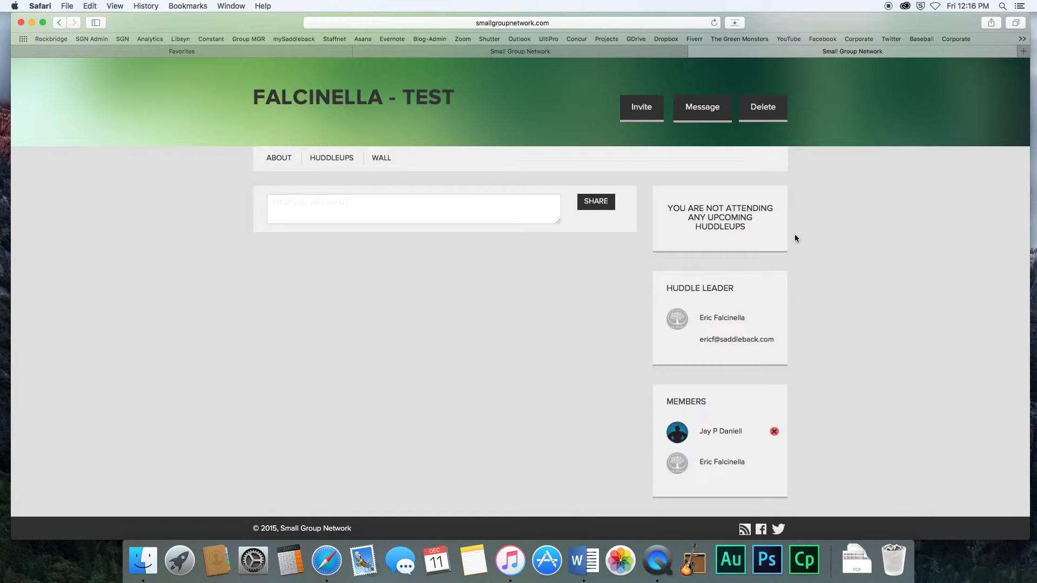
{"action": "left_click", "coordinate": [278, 160]}
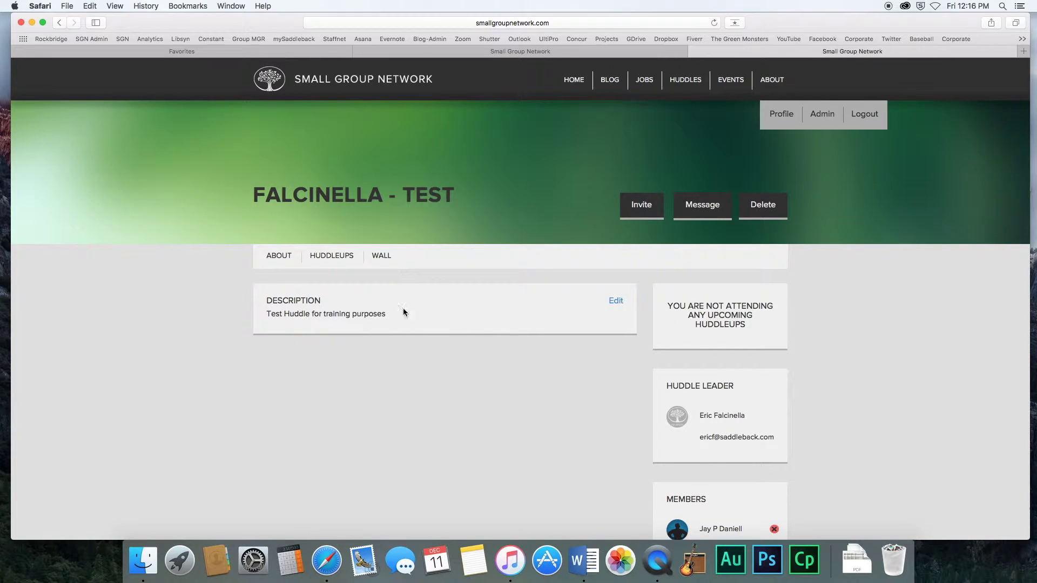
Create a new HuddleUp for the huddle, dated 12/12/2015 at 1:17 PM.
{"action": "left_click", "coordinate": [348, 258]}
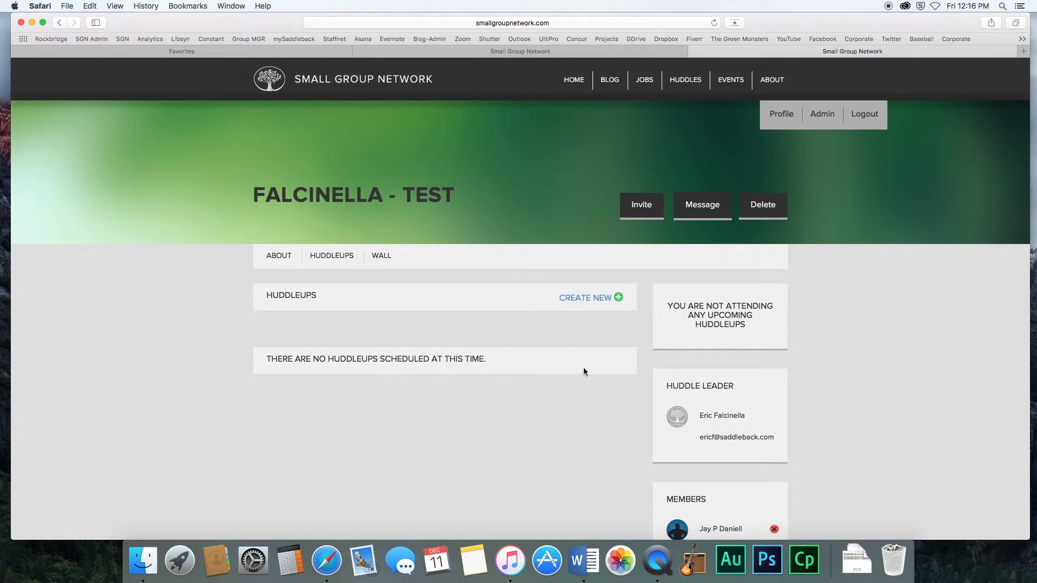
{"action": "left_click", "coordinate": [328, 257]}
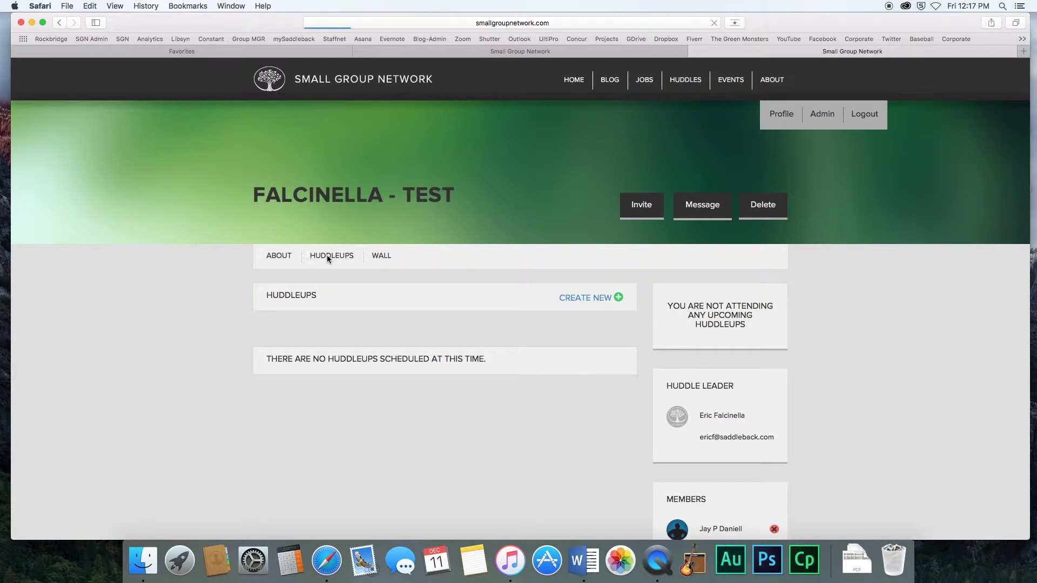
{"action": "left_click", "coordinate": [587, 300]}
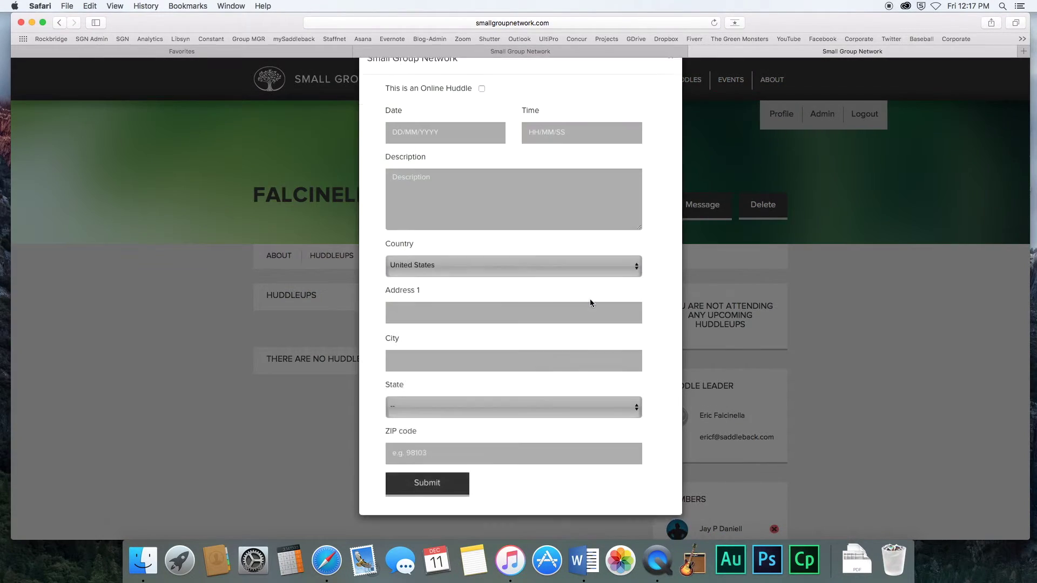
{"action": "left_click", "coordinate": [486, 166]}
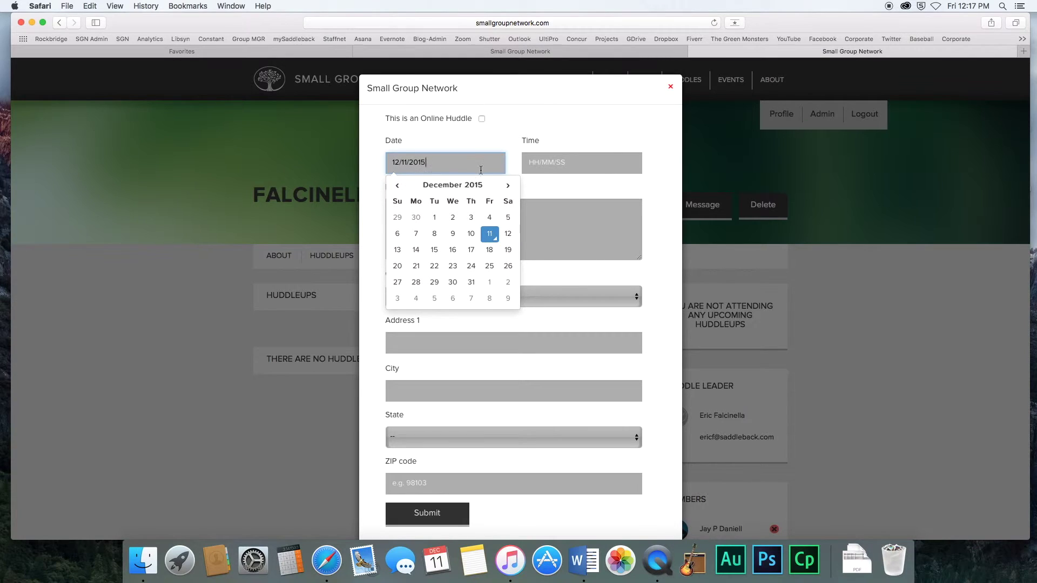
{"action": "left_click", "coordinate": [508, 233]}
{"action": "left_click", "coordinate": [570, 169]}
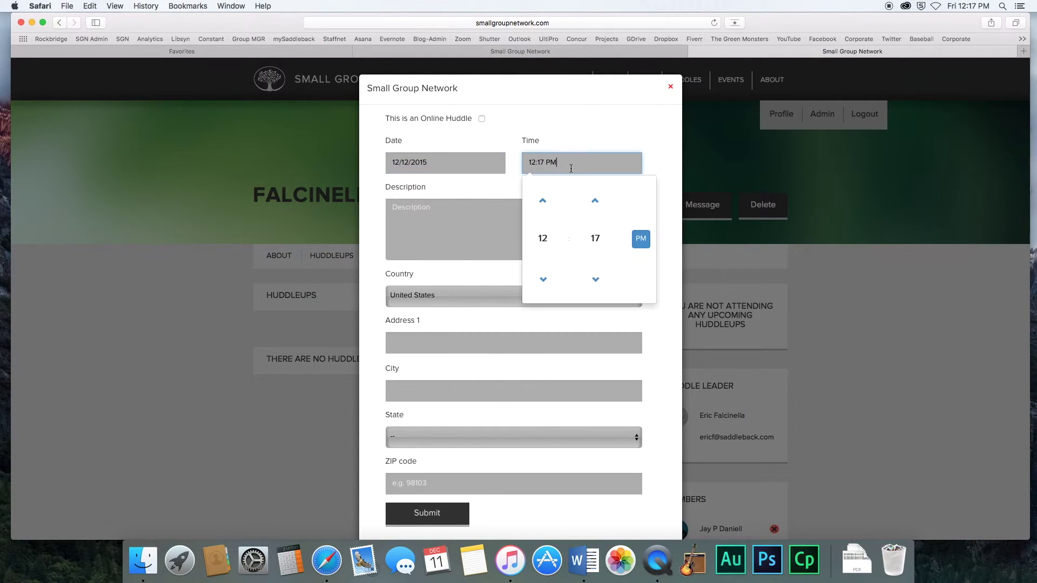
{"action": "left_click", "coordinate": [543, 201]}
{"action": "left_click", "coordinate": [603, 139]}
Enter "A time to laugh and cry" as the HuddleUp's description.
{"action": "left_click", "coordinate": [482, 219]}
{"action": "type", "text": "A time too"}
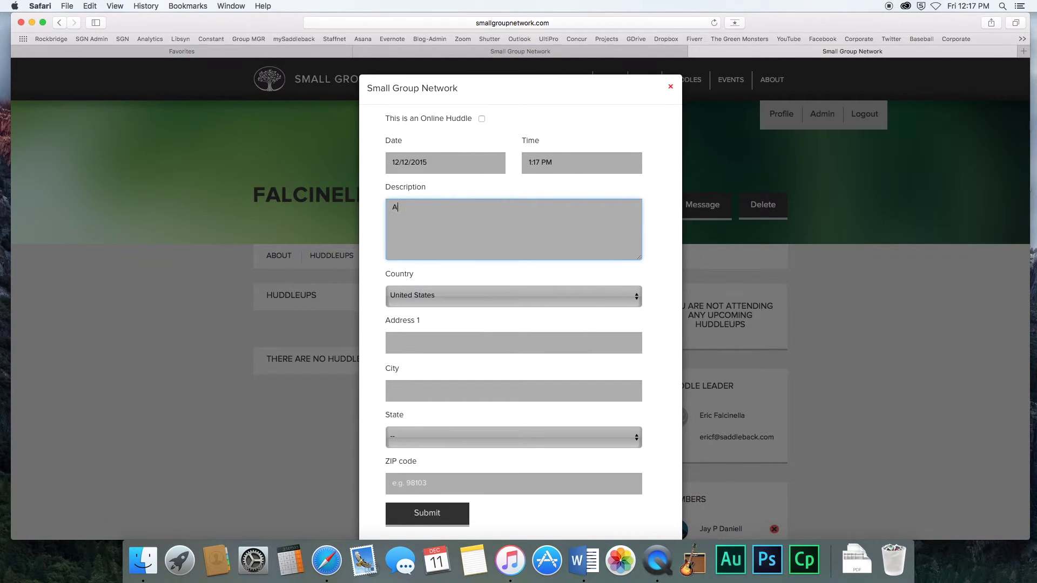
{"action": "key", "text": "BackSpace"}
{"action": "key", "text": "BackSpace"}
{"action": "key", "text": "BackSpace"}
{"action": "type", "text": "o laus"}
{"action": "key", "text": "BackSpace"}
{"action": "type", "text": "gh and cry"}
Keep United States as the HuddleUp's country and fill in its street address and city.
{"action": "left_click", "coordinate": [637, 297]}
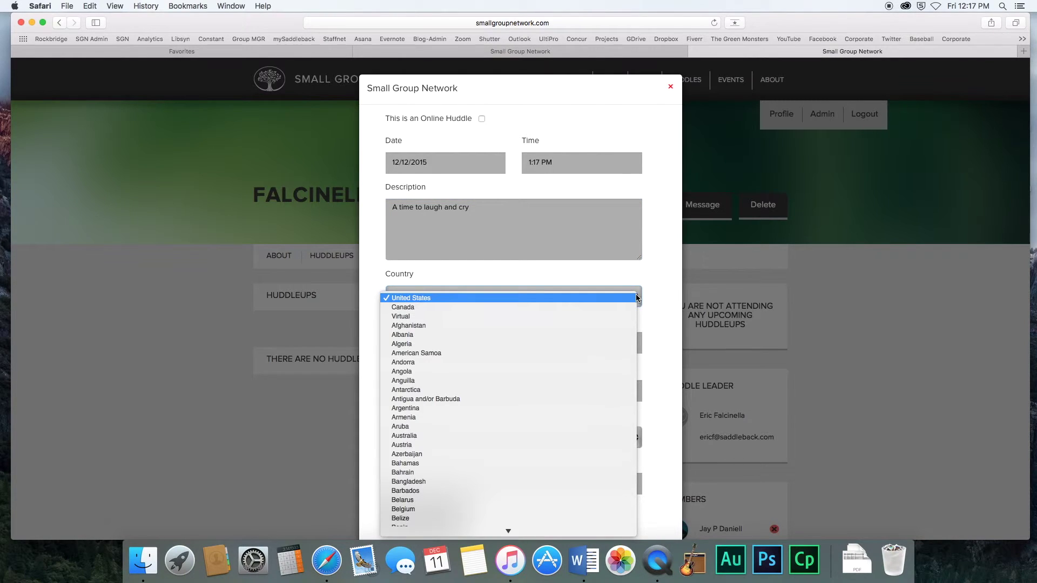
{"action": "left_click", "coordinate": [654, 270]}
{"action": "left_click", "coordinate": [575, 349]}
{"action": "type", "text": "1 Saddleback Parkway"}
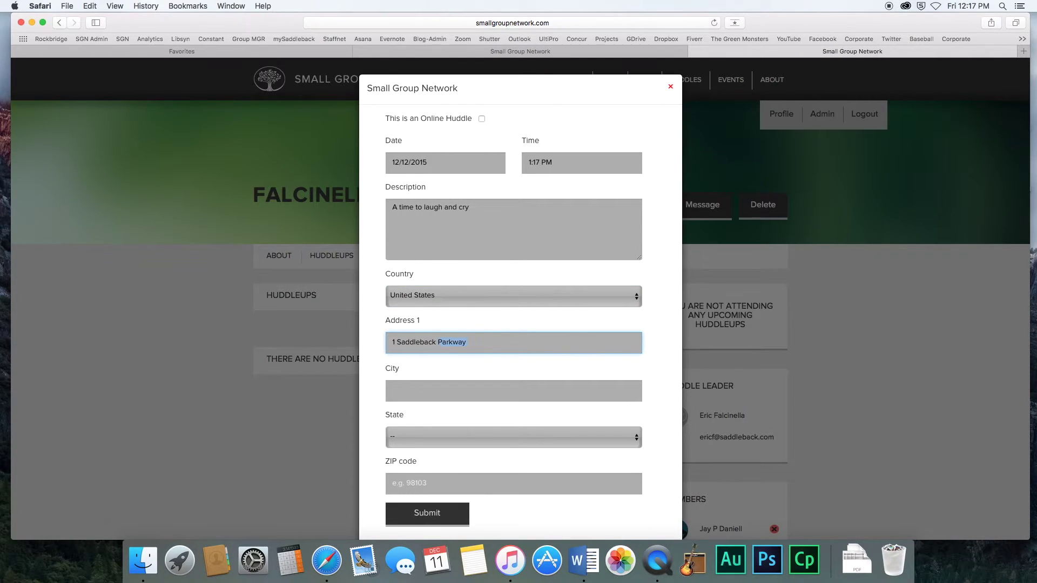
{"action": "left_click", "coordinate": [535, 390]}
{"action": "type", "text": "Lake Forest"}
{"action": "key", "text": "Return"}
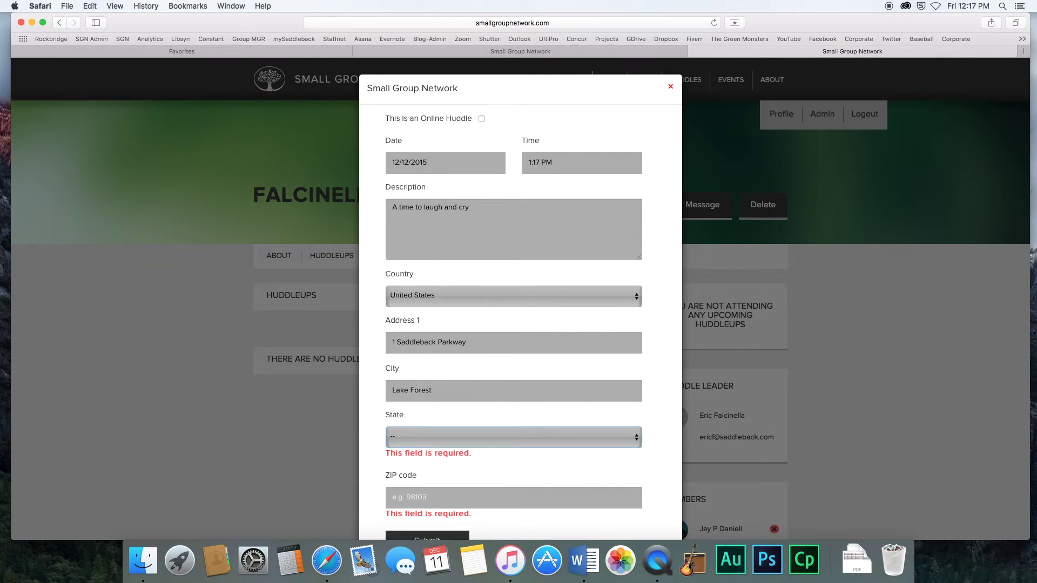
Choose California as the state, fill in the ZIP code and submit the HuddleUp.
{"action": "left_click", "coordinate": [641, 439]}
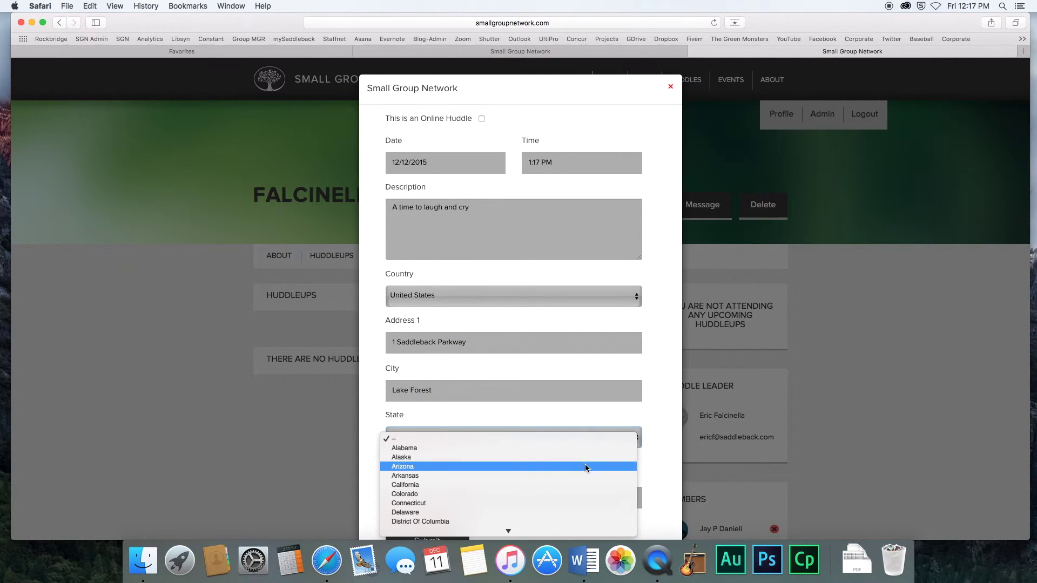
{"action": "key", "text": "Return"}
{"action": "scroll", "coordinate": [630, 403], "scroll_direction": "down", "scroll_amount": 2}
{"action": "left_click", "coordinate": [540, 448]}
{"action": "type", "text": "92"}
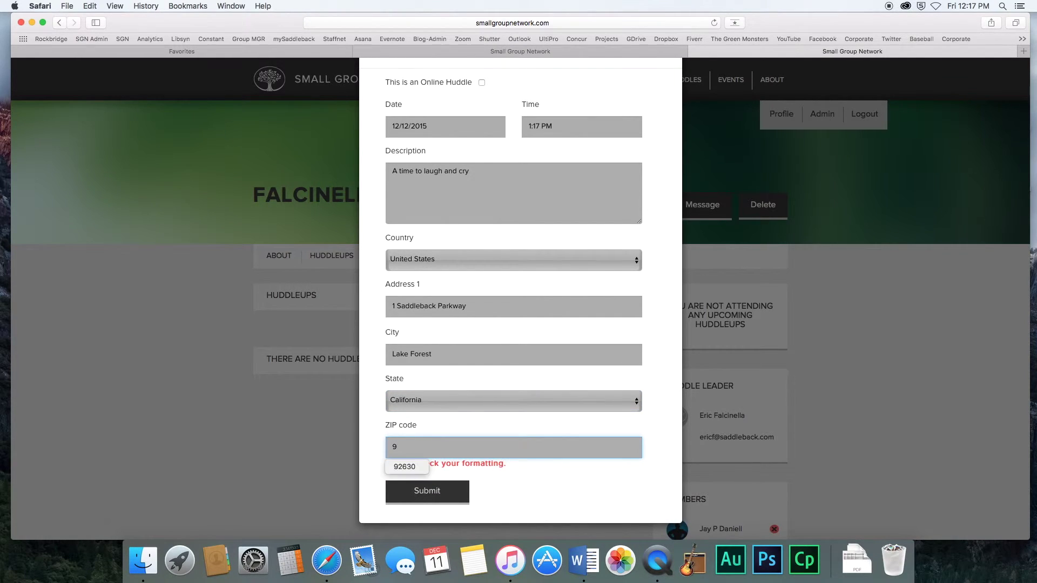
{"action": "left_click", "coordinate": [406, 469]}
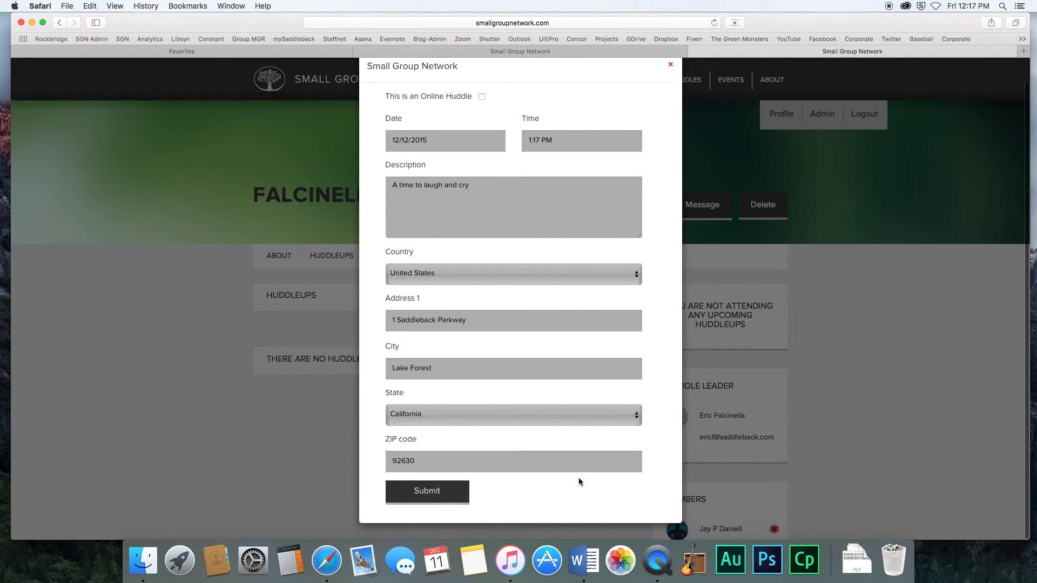
{"action": "left_click", "coordinate": [447, 498]}
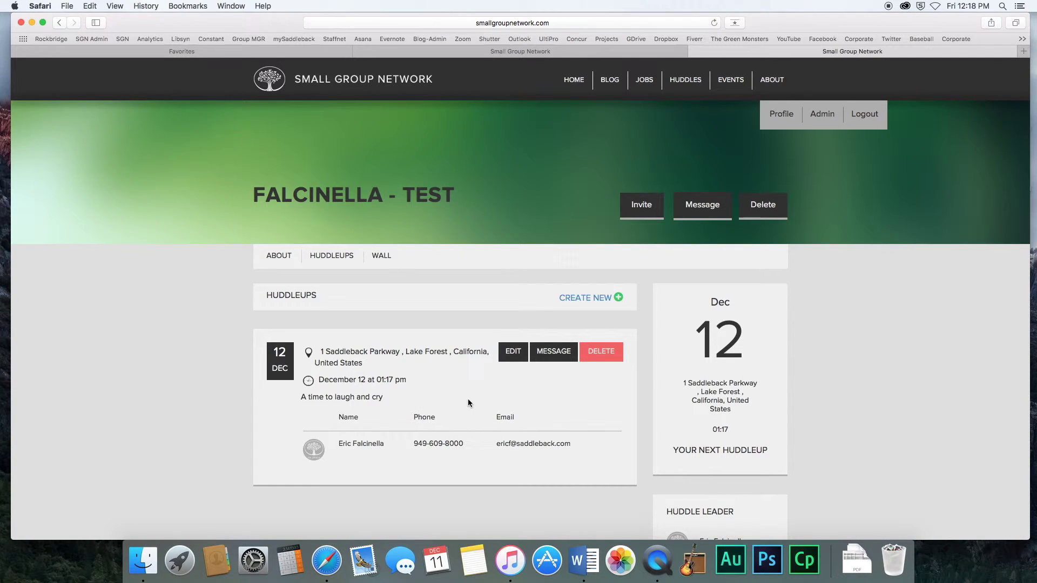
{"action": "scroll", "coordinate": [832, 416], "scroll_direction": "down", "scroll_amount": 5}
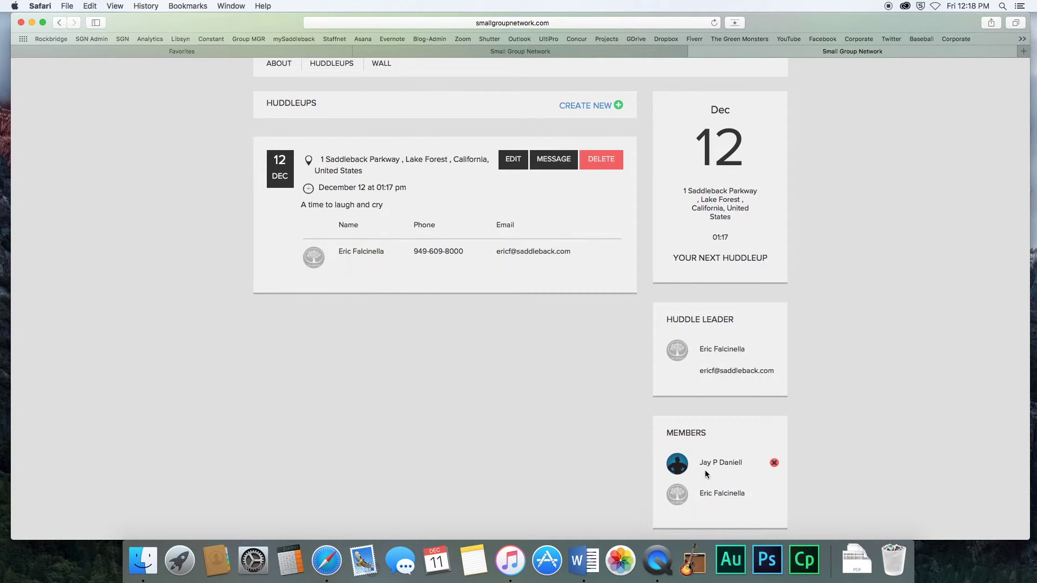
{"action": "scroll", "coordinate": [598, 320], "scroll_direction": "up", "scroll_amount": 3}
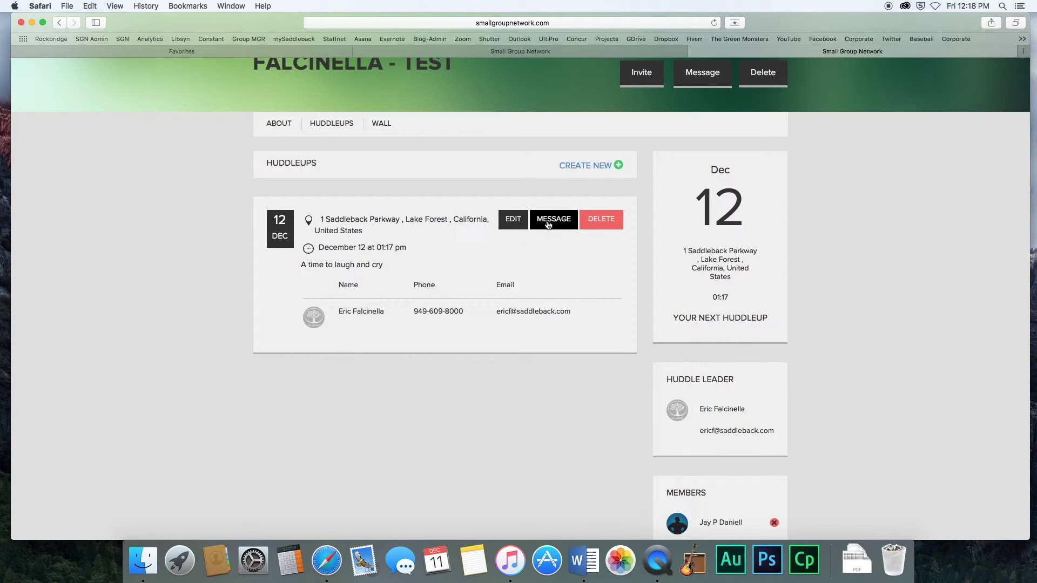
{"action": "scroll", "coordinate": [527, 287], "scroll_direction": "up", "scroll_amount": 1}
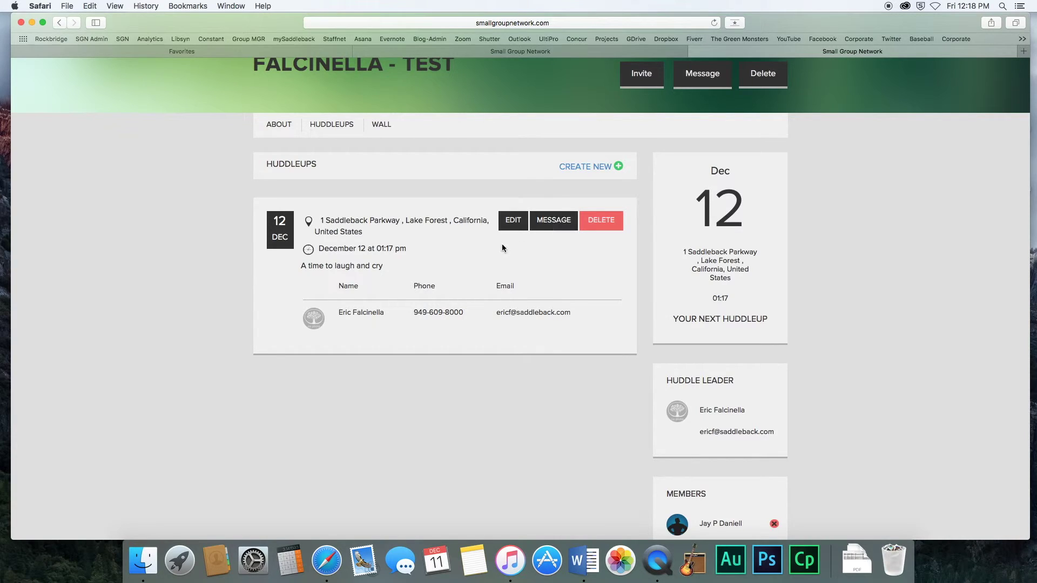
{"action": "scroll", "coordinate": [427, 305], "scroll_direction": "up", "scroll_amount": 3}
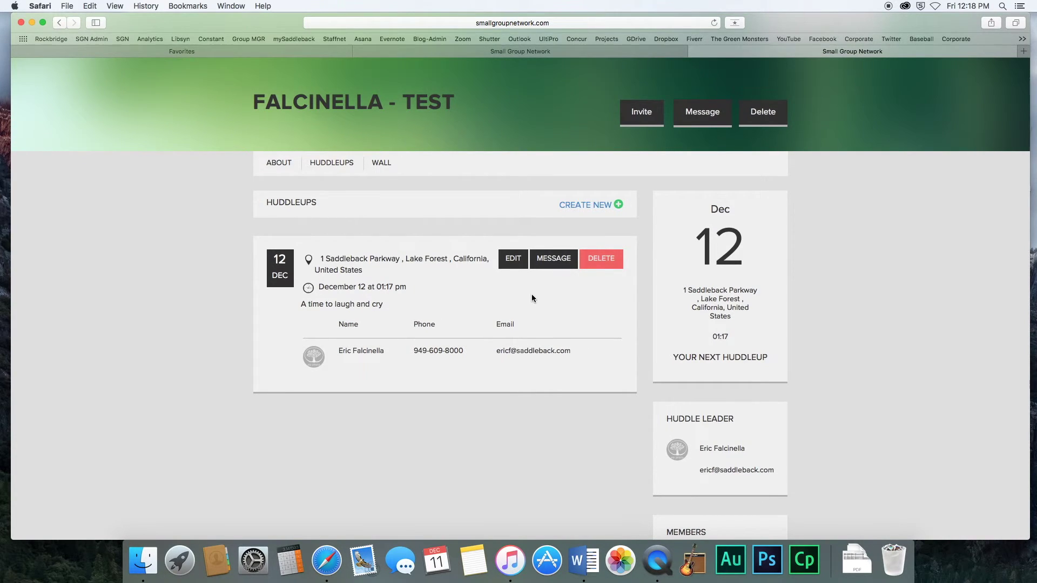
{"action": "scroll", "coordinate": [542, 296], "scroll_direction": "down", "scroll_amount": 1}
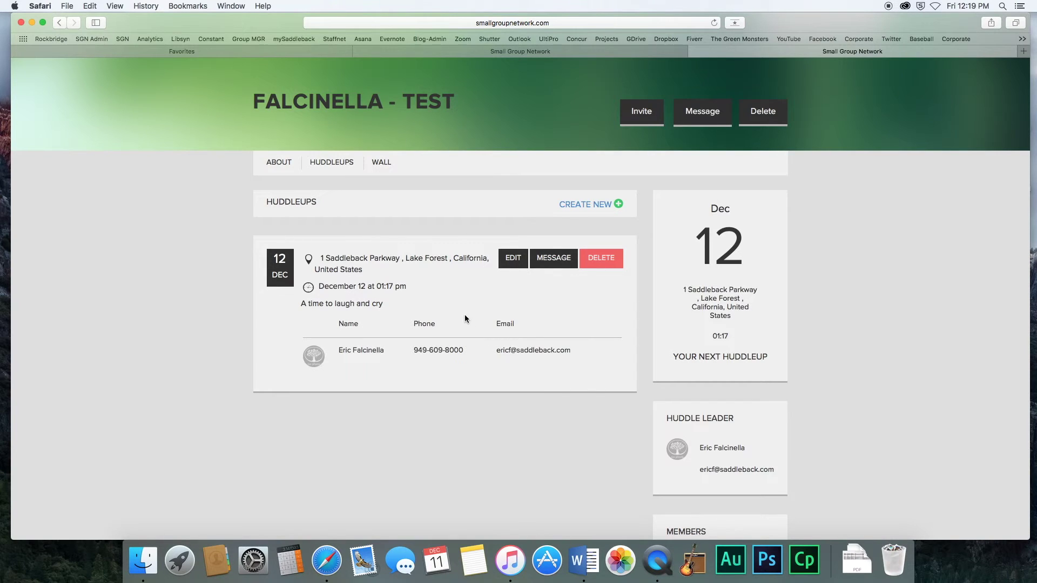
Post "Who is going to the next Huddleup?" on the huddle's wall.
{"action": "left_click", "coordinate": [385, 161]}
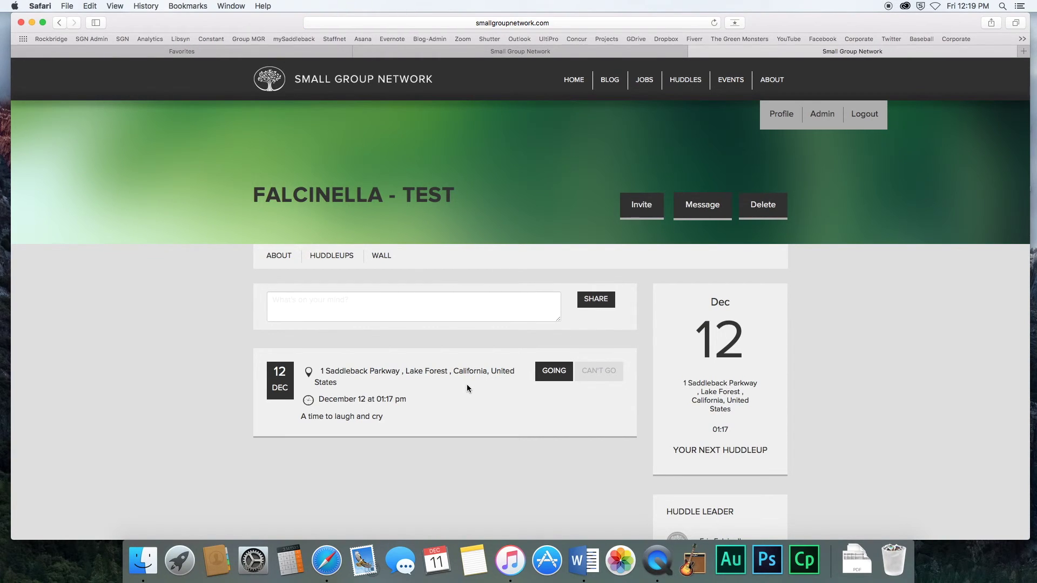
{"action": "left_click", "coordinate": [434, 309]}
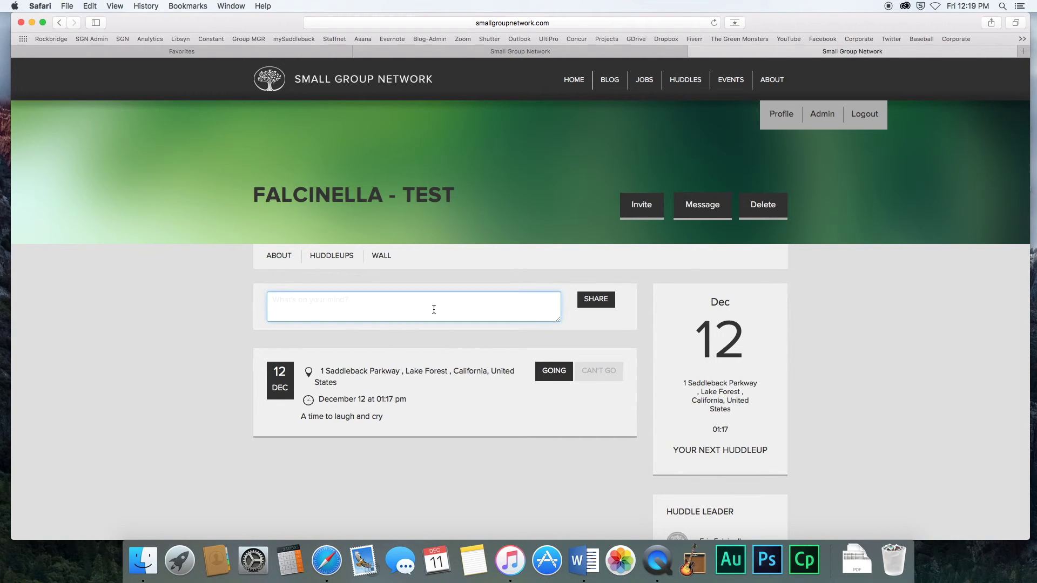
{"action": "type", "text": "Who is going to the next Huddleup?"}
{"action": "key", "text": "Return"}
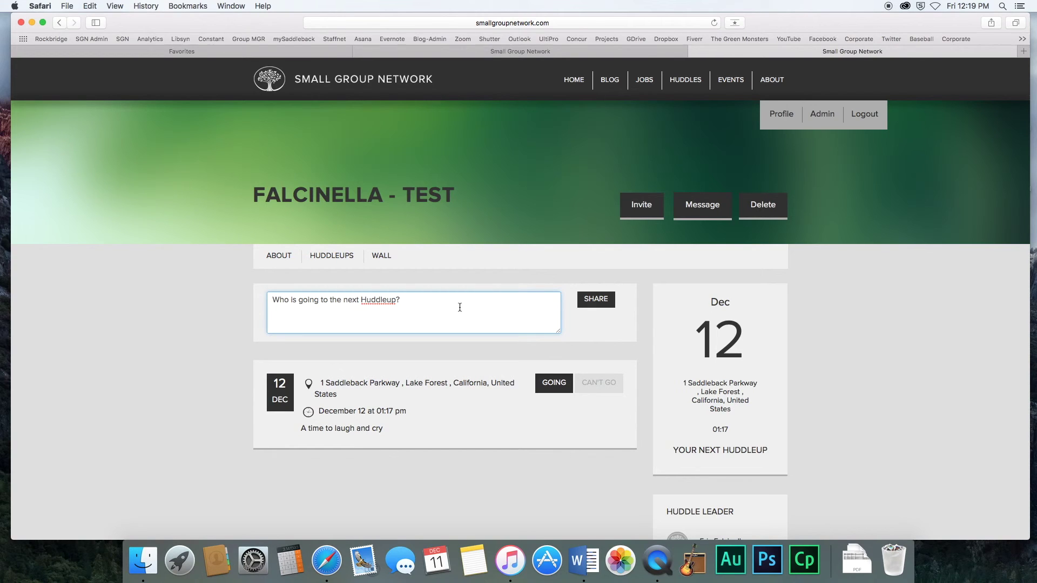
{"action": "left_click", "coordinate": [607, 308]}
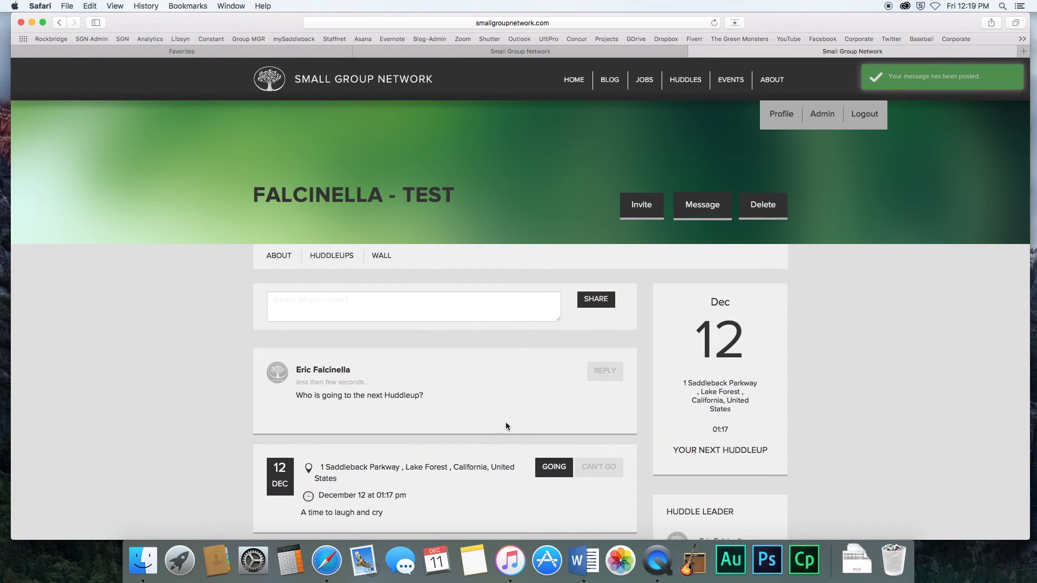
{"action": "scroll", "coordinate": [482, 413], "scroll_direction": "down", "scroll_amount": 5}
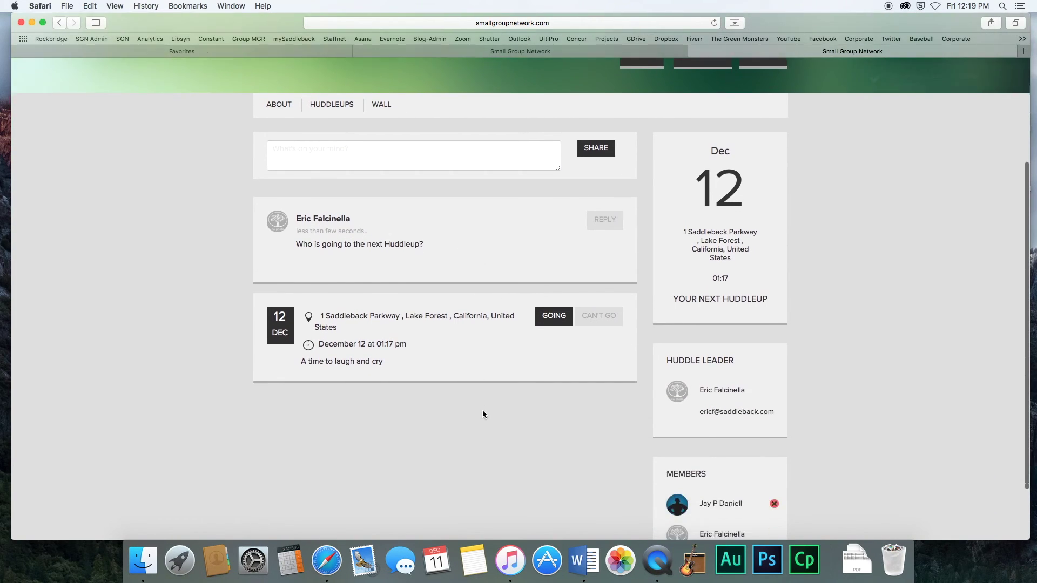
{"action": "scroll", "coordinate": [482, 415], "scroll_direction": "up", "scroll_amount": 3}
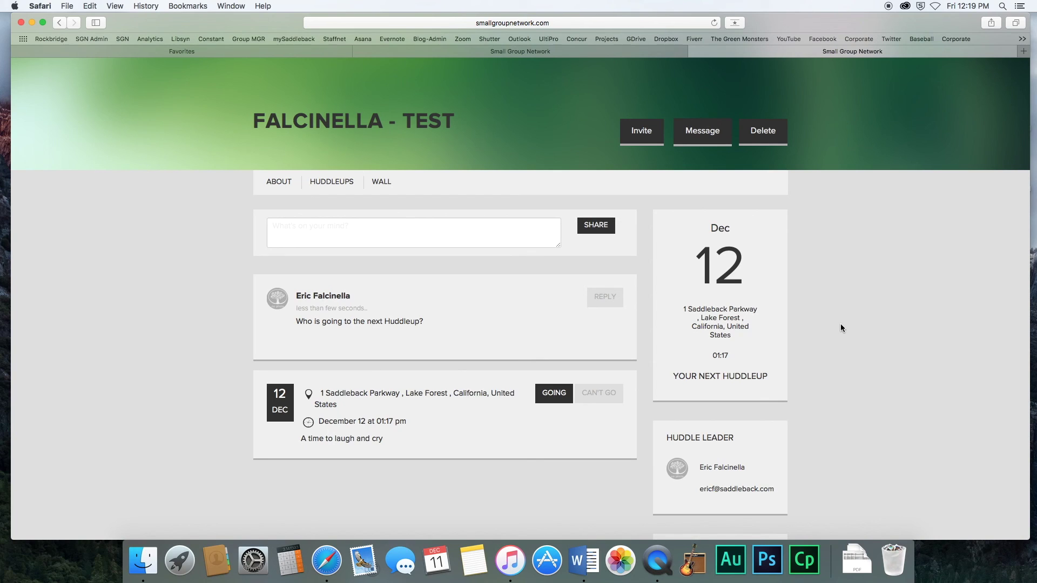
{"action": "scroll", "coordinate": [841, 325], "scroll_direction": "down", "scroll_amount": 5}
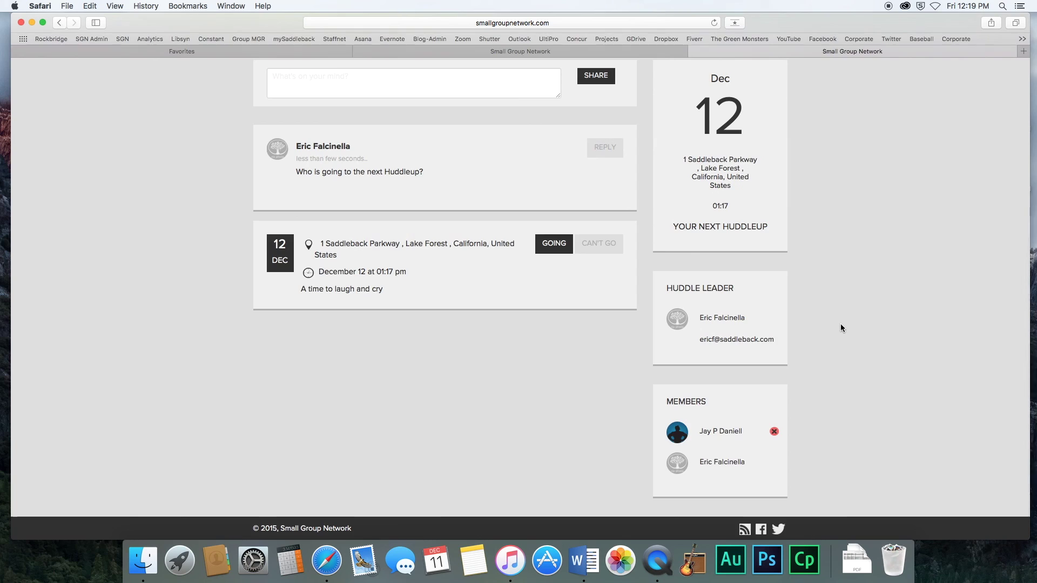
{"action": "scroll", "coordinate": [841, 325], "scroll_direction": "up", "scroll_amount": 3}
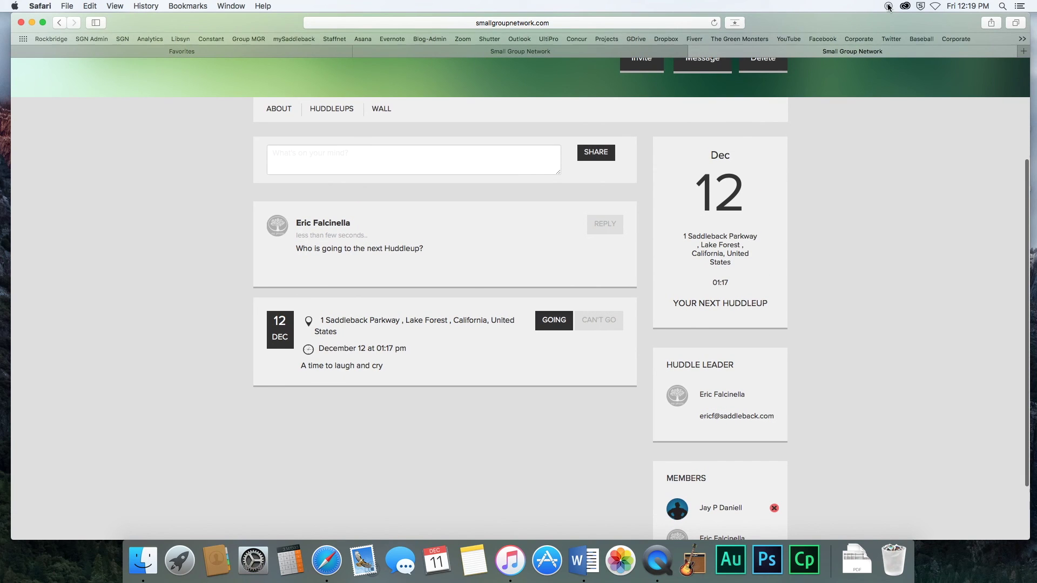